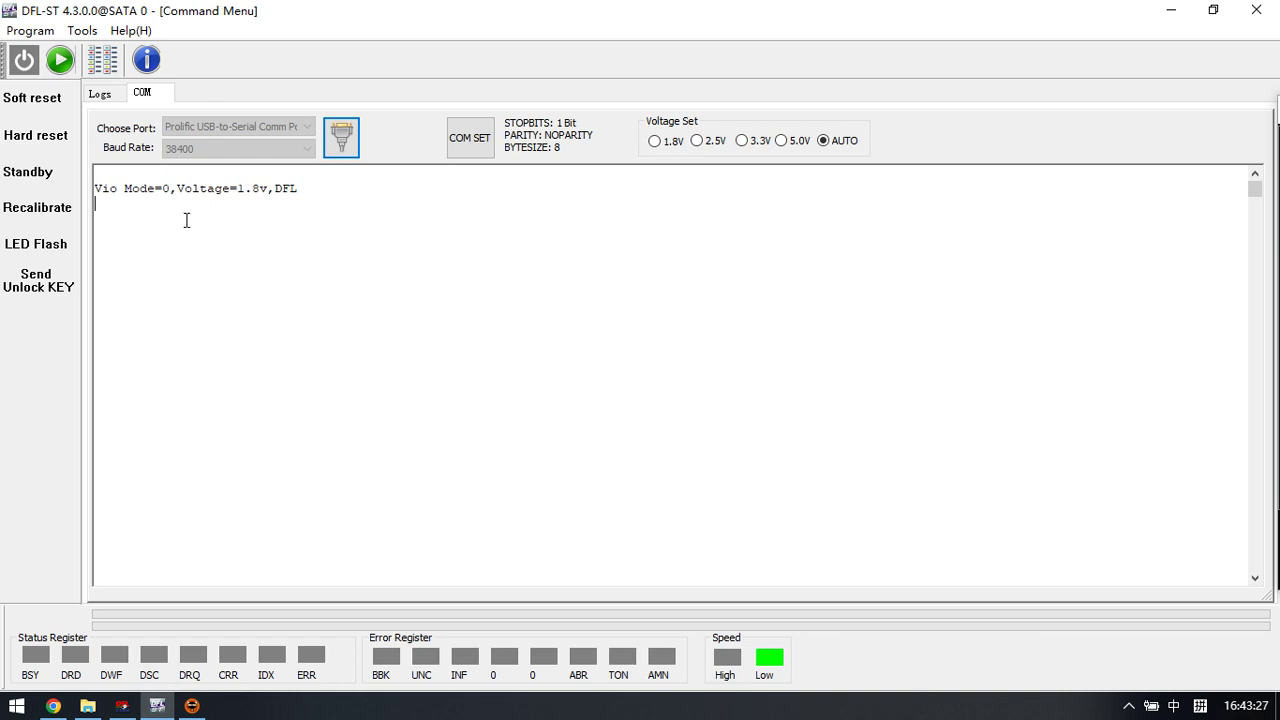
- Power on the drive and enter ASCII diagnostic mode, which reports 'Diagnostic Port Locked'
{"action": "left_click", "coordinate": [24, 62]}
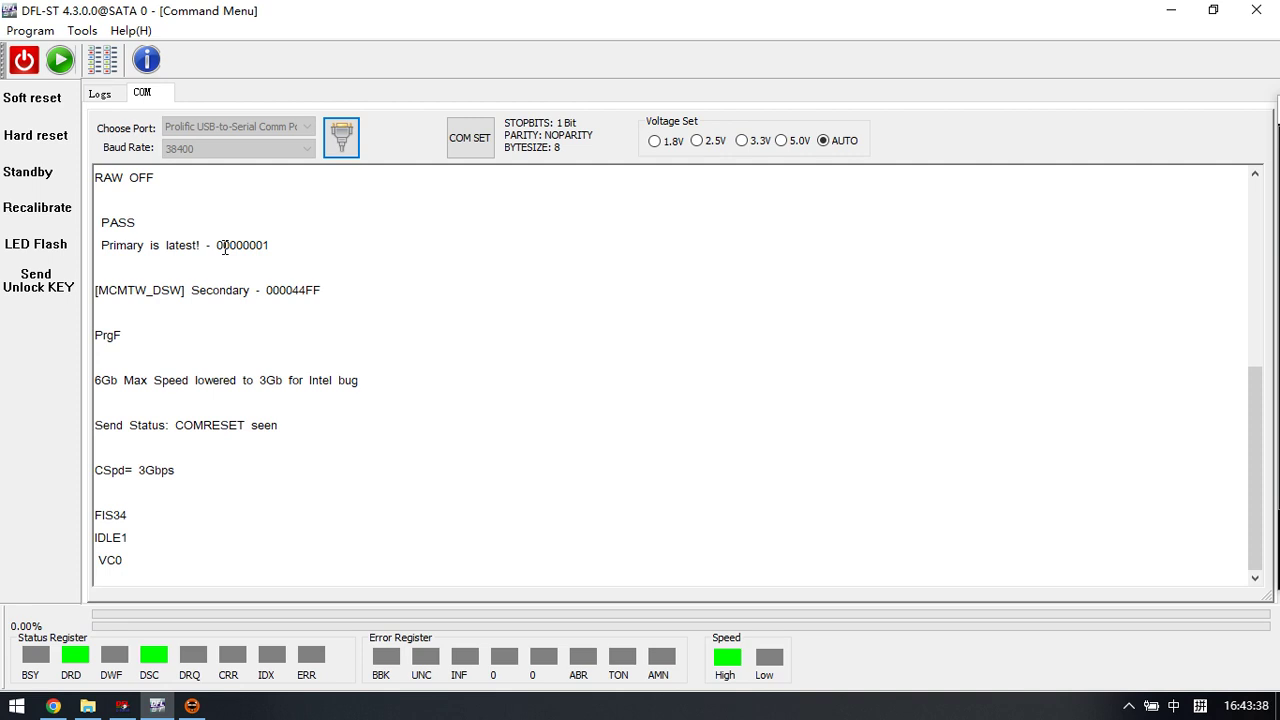
{"action": "type", "text": "v"}
{"action": "key", "text": "shift"}
{"action": "key", "text": "ctrl+z"}
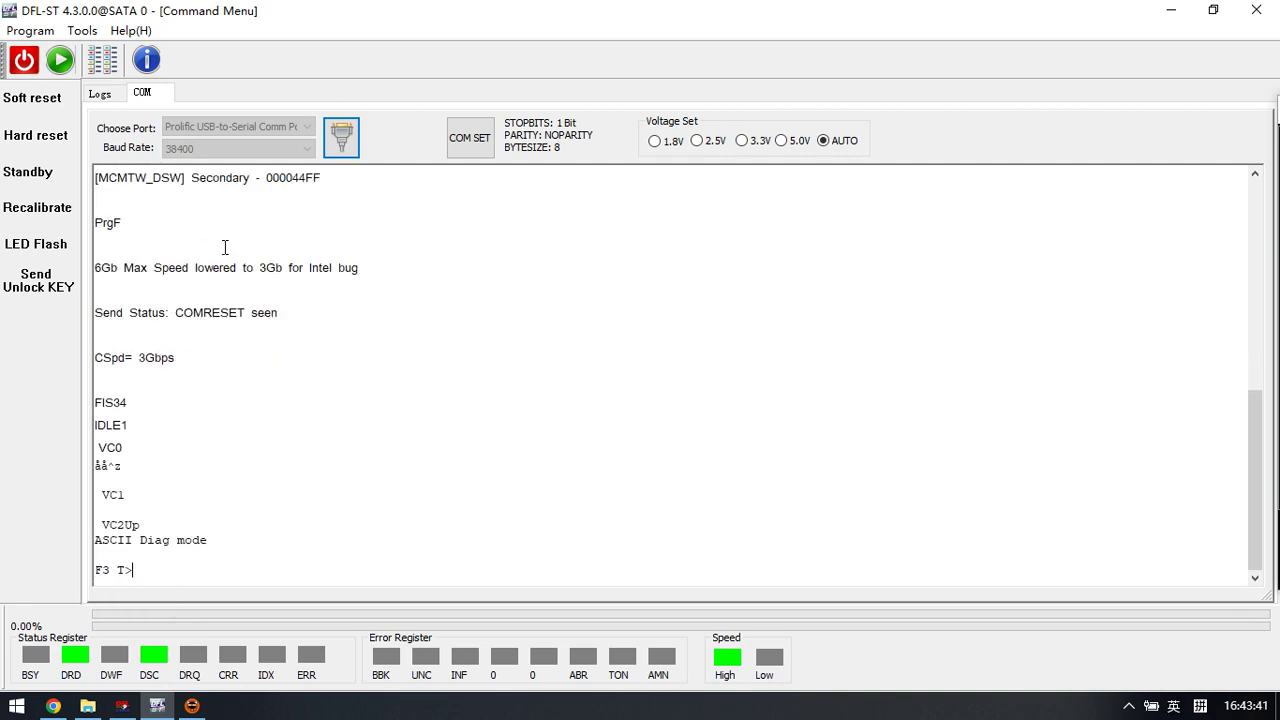
{"action": "key", "text": "ctrl+l"}
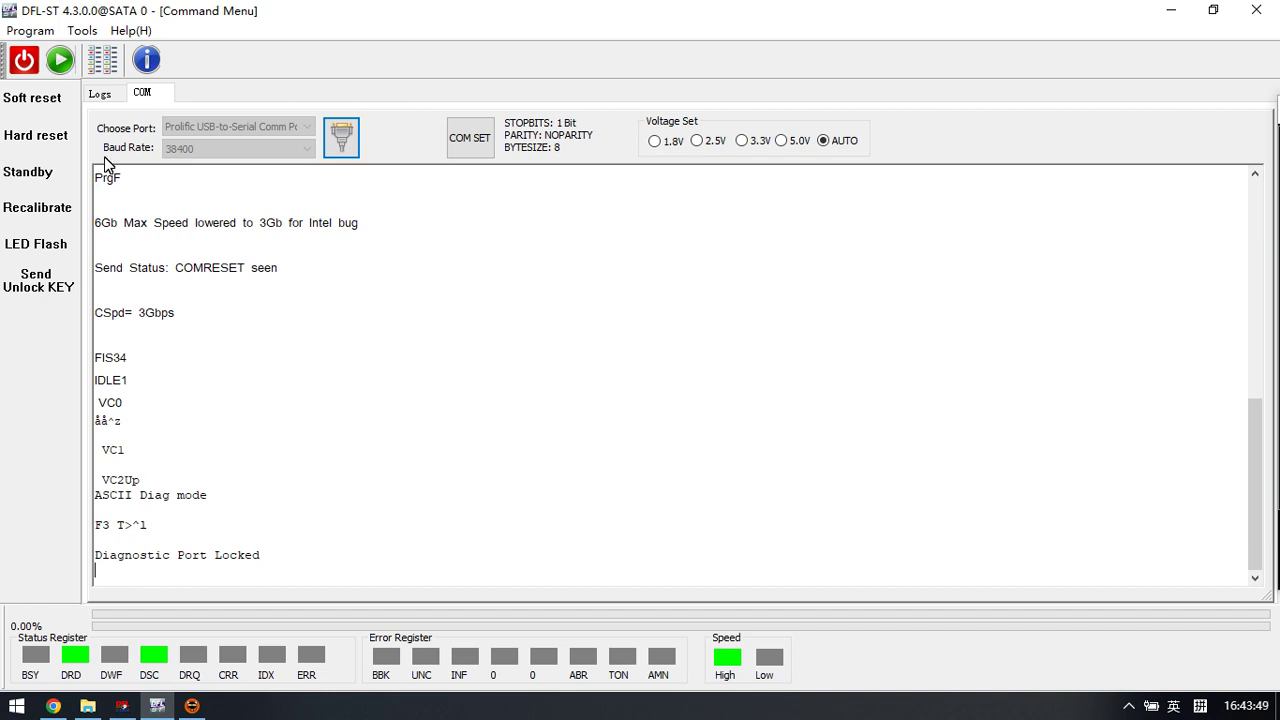
- Identify the drive as Barracuda F3, accept its ST2000LM007 basic info, and show the COM terminal
{"action": "left_click", "coordinate": [60, 60]}
{"action": "left_click", "coordinate": [660, 363]}
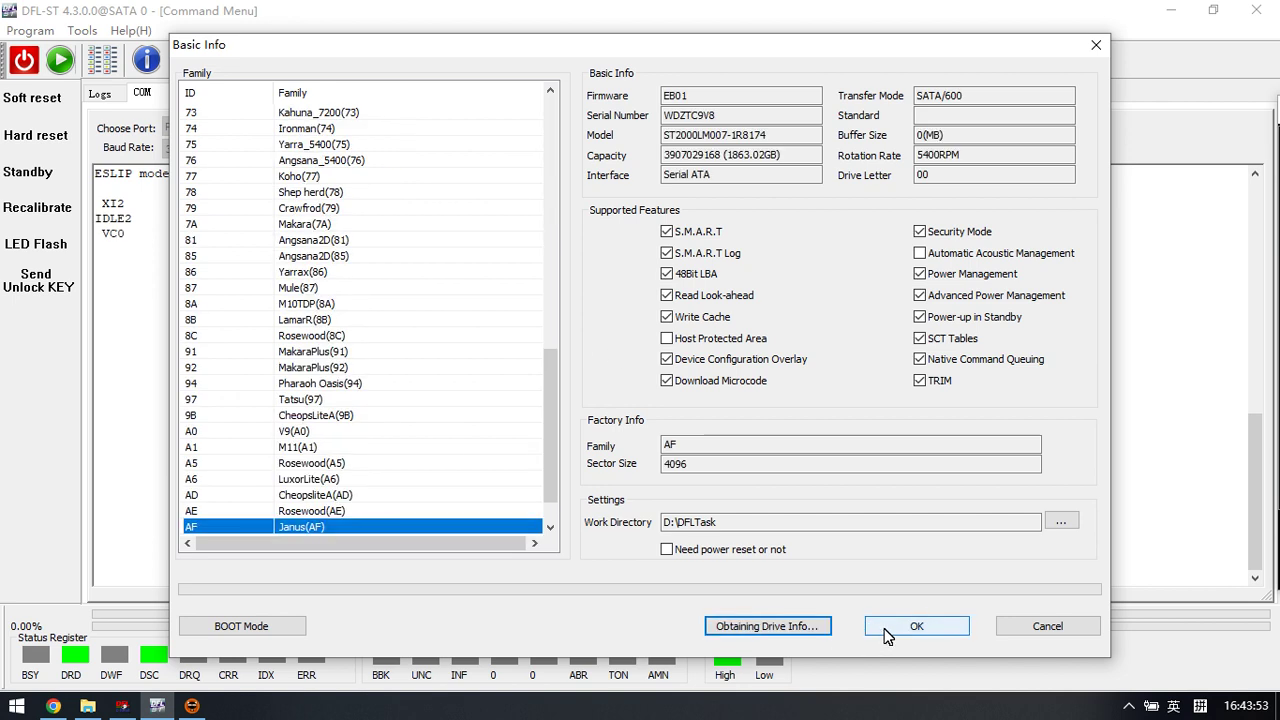
{"action": "left_click", "coordinate": [906, 634]}
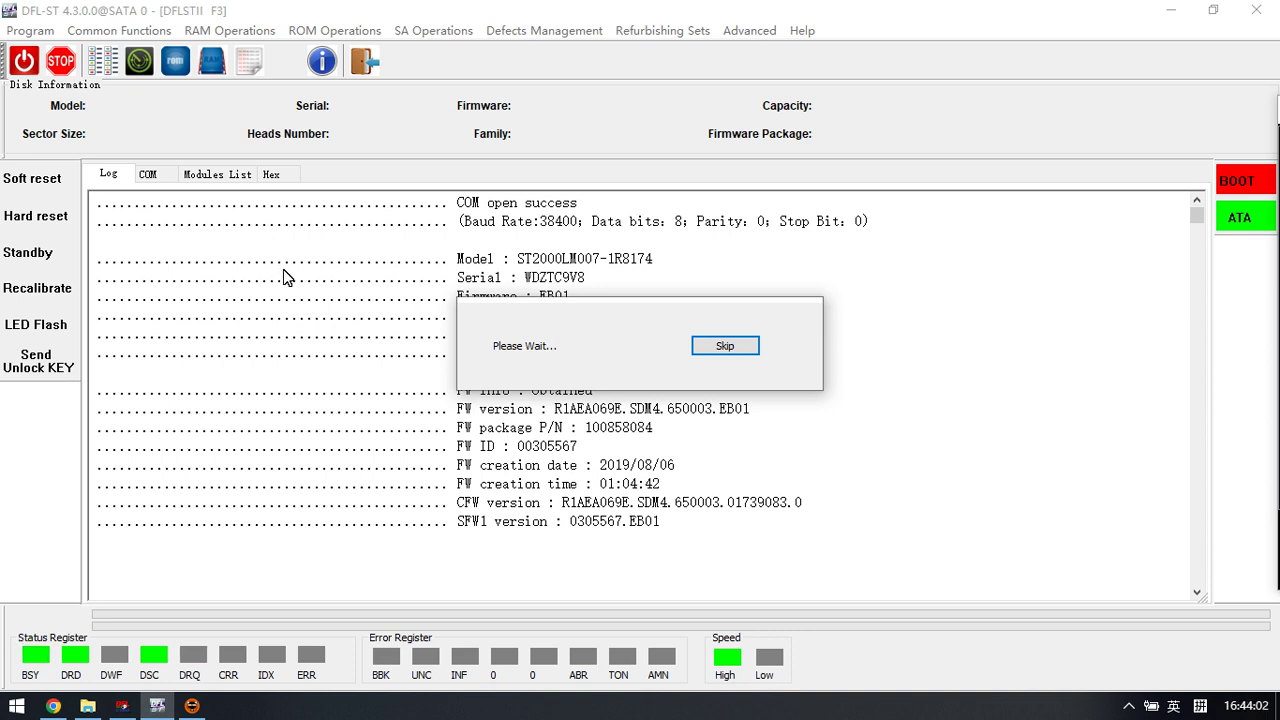
{"action": "left_click", "coordinate": [154, 185]}
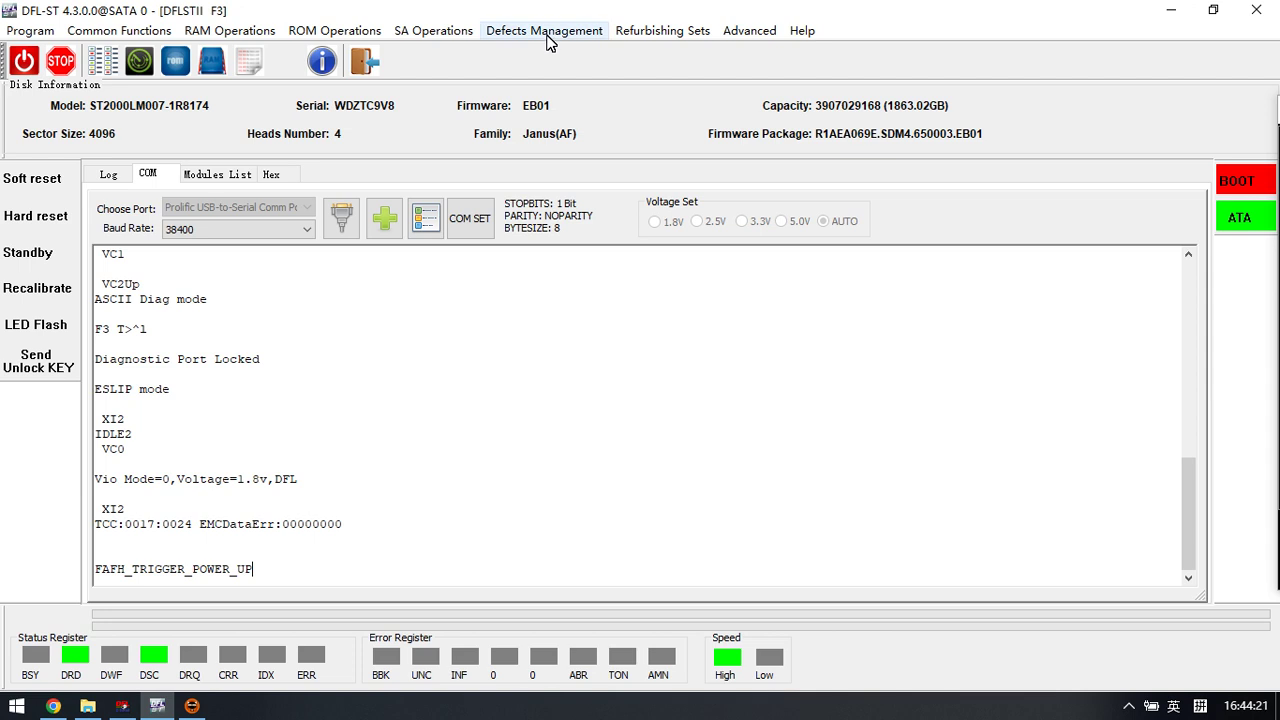
- Run Defects Management > Translator Operations > Regenerate Translator on the drive
{"action": "left_click", "coordinate": [547, 33]}
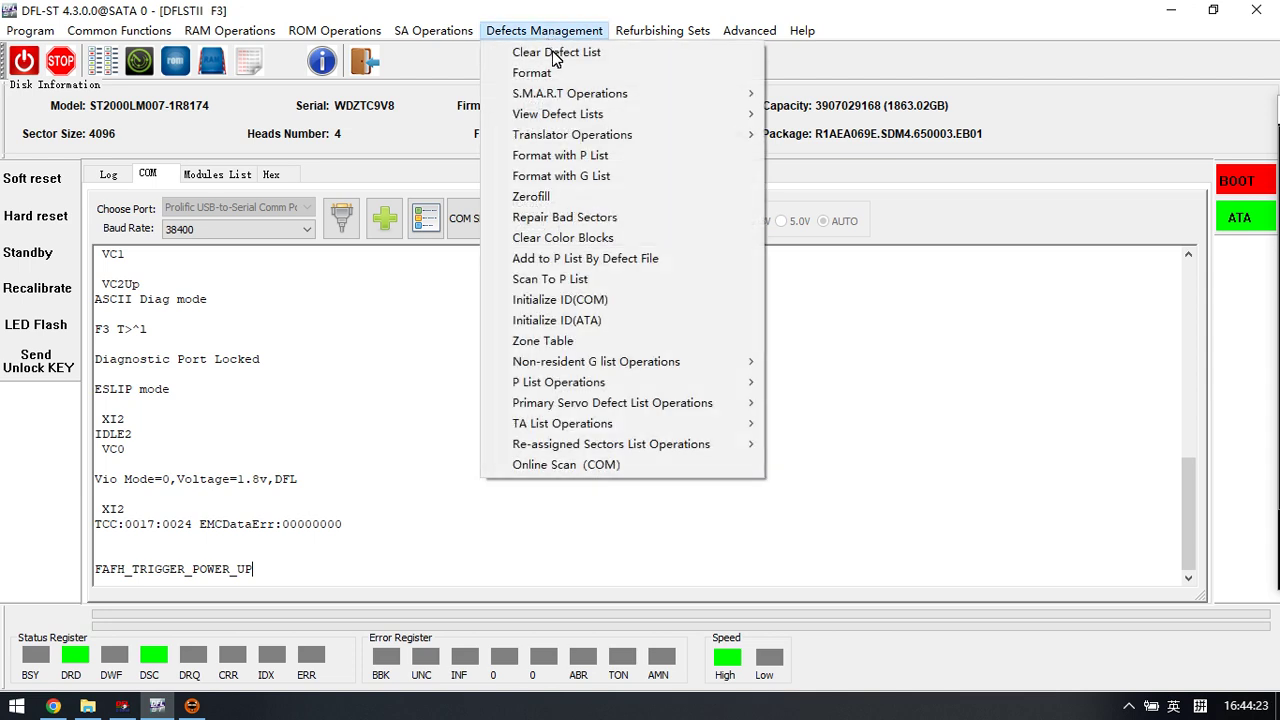
{"action": "mouse_move", "coordinate": [627, 138]}
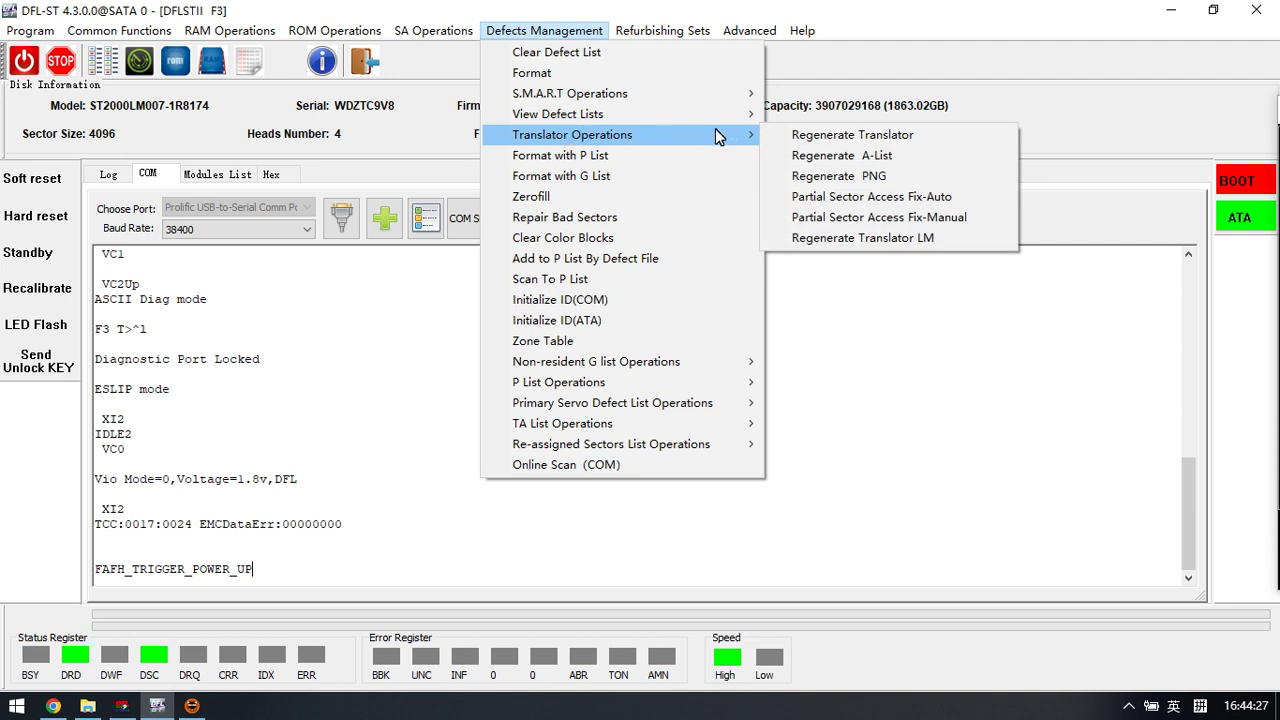
{"action": "left_click", "coordinate": [810, 138]}
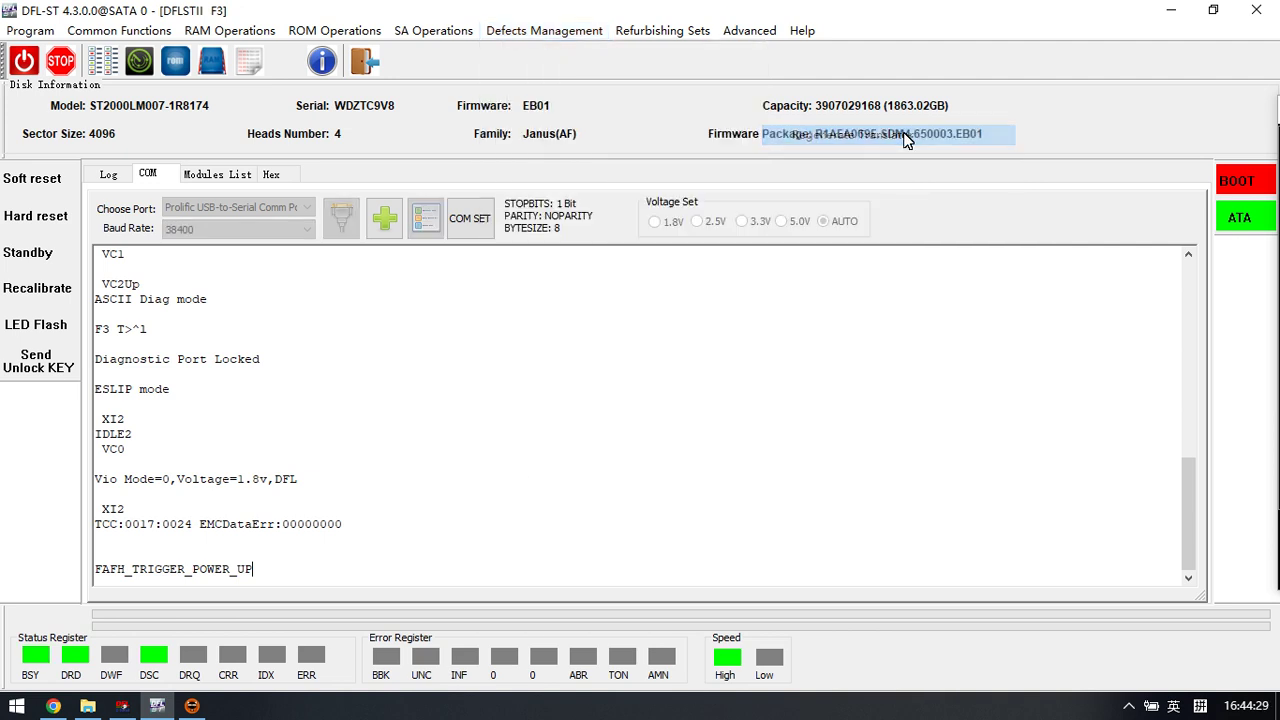
- Confirm the Log shows Execution success, then return to the COM terminal output
{"action": "left_click", "coordinate": [112, 176]}
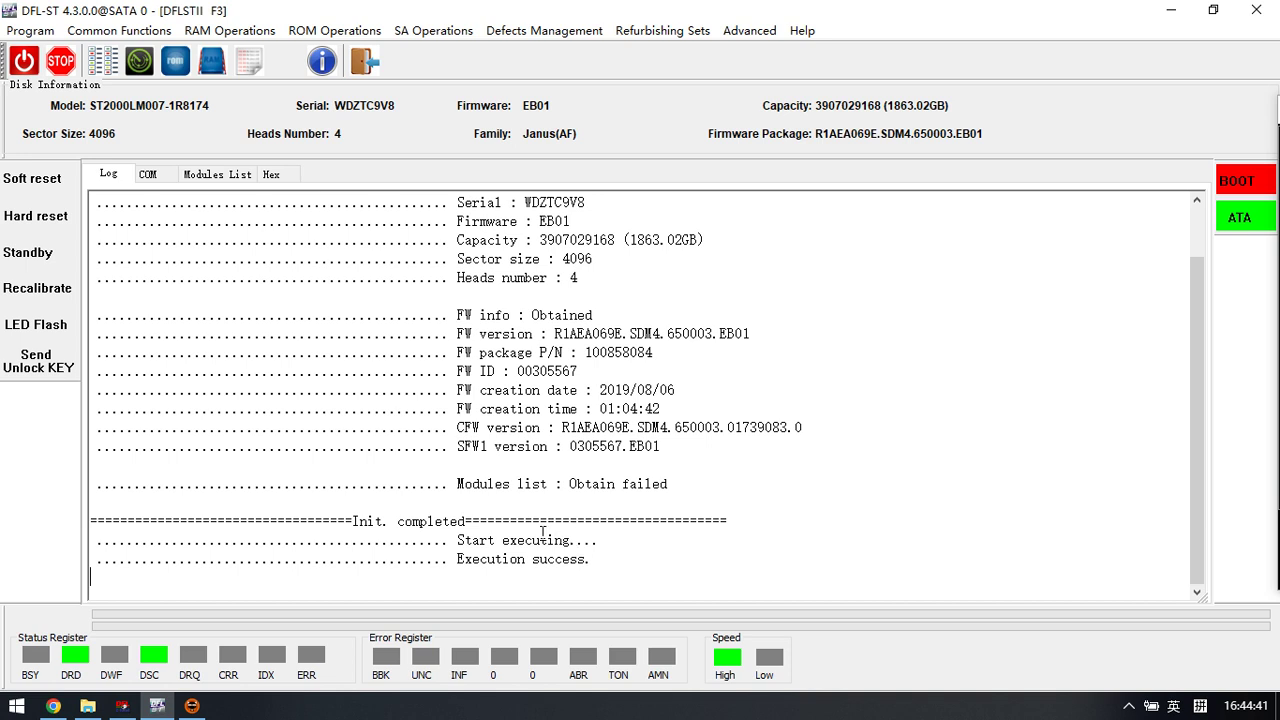
{"action": "left_click", "coordinate": [145, 176]}
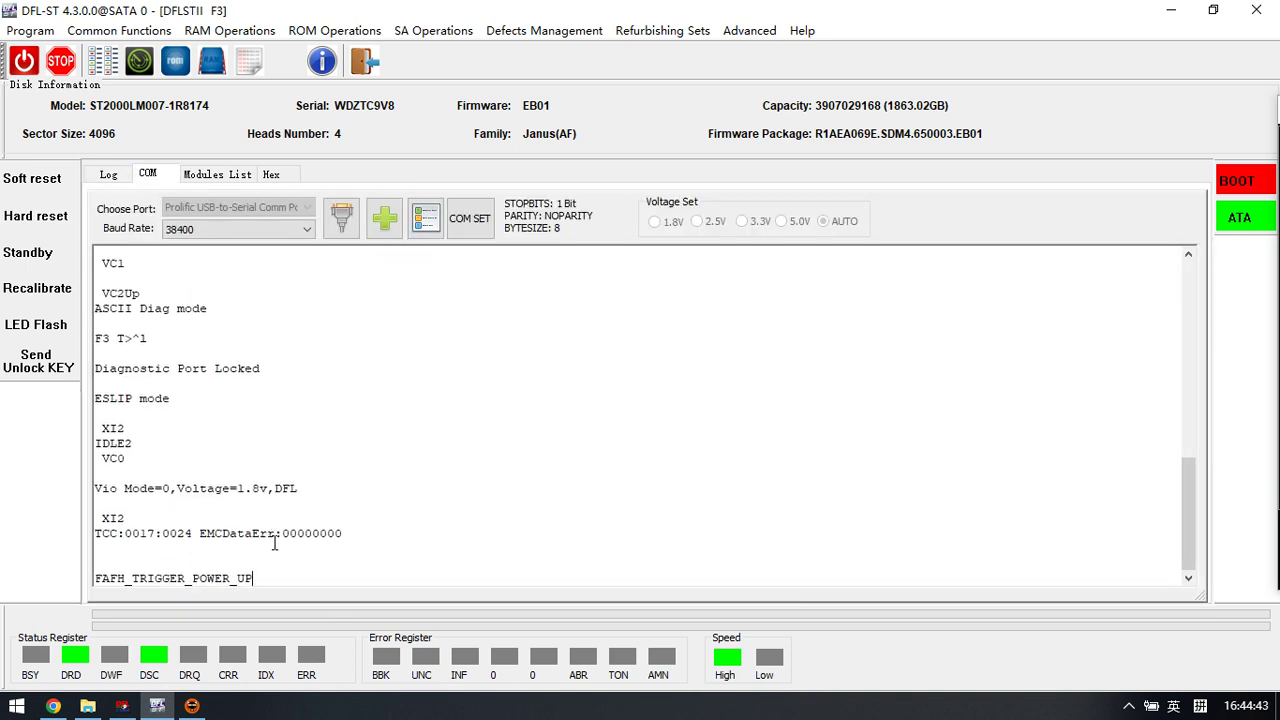
{"action": "left_click_drag", "start_coordinate": [308, 579], "coordinate": [75, 400]}
- Re-enter ASCII diagnostic mode and type m0,6,3,,,,,22 at the F3 T> prompt
{"action": "left_click", "coordinate": [313, 578]}
{"action": "key", "text": "ctrl+z"}
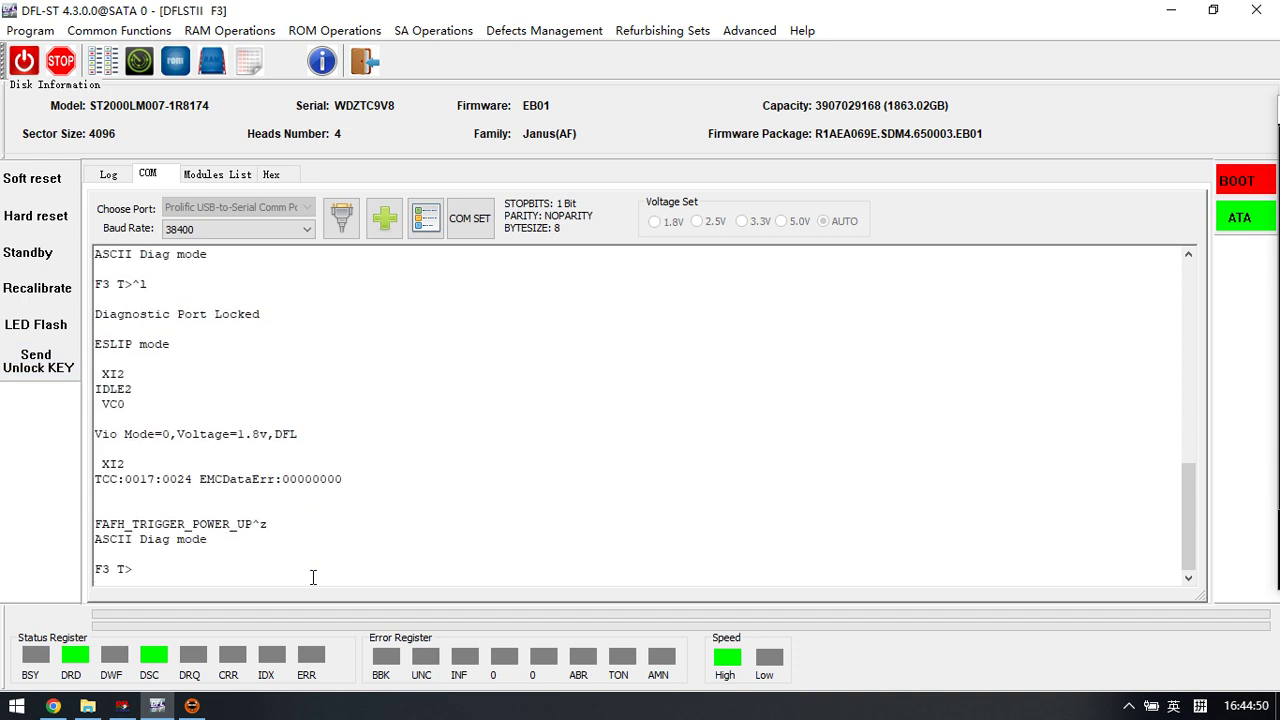
{"action": "type", "text": "m0,6,3,,,,,22"}
- Highlight the typed m0,6,3,,,,,22 command line, then clear the selection
{"action": "left_click_drag", "start_coordinate": [266, 574], "coordinate": [84, 580]}
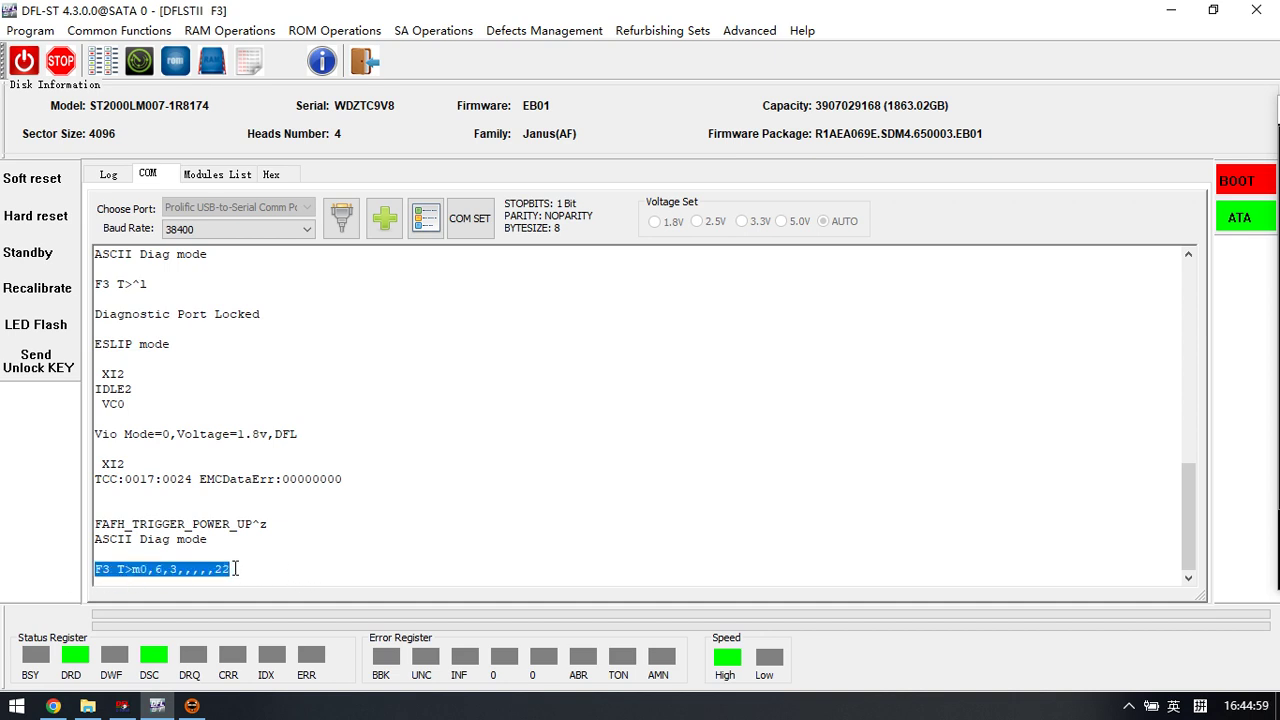
{"action": "left_click_drag", "start_coordinate": [240, 568], "coordinate": [54, 564]}
{"action": "left_click_drag", "start_coordinate": [252, 570], "coordinate": [84, 576]}
{"action": "left_click_drag", "start_coordinate": [233, 570], "coordinate": [58, 572]}
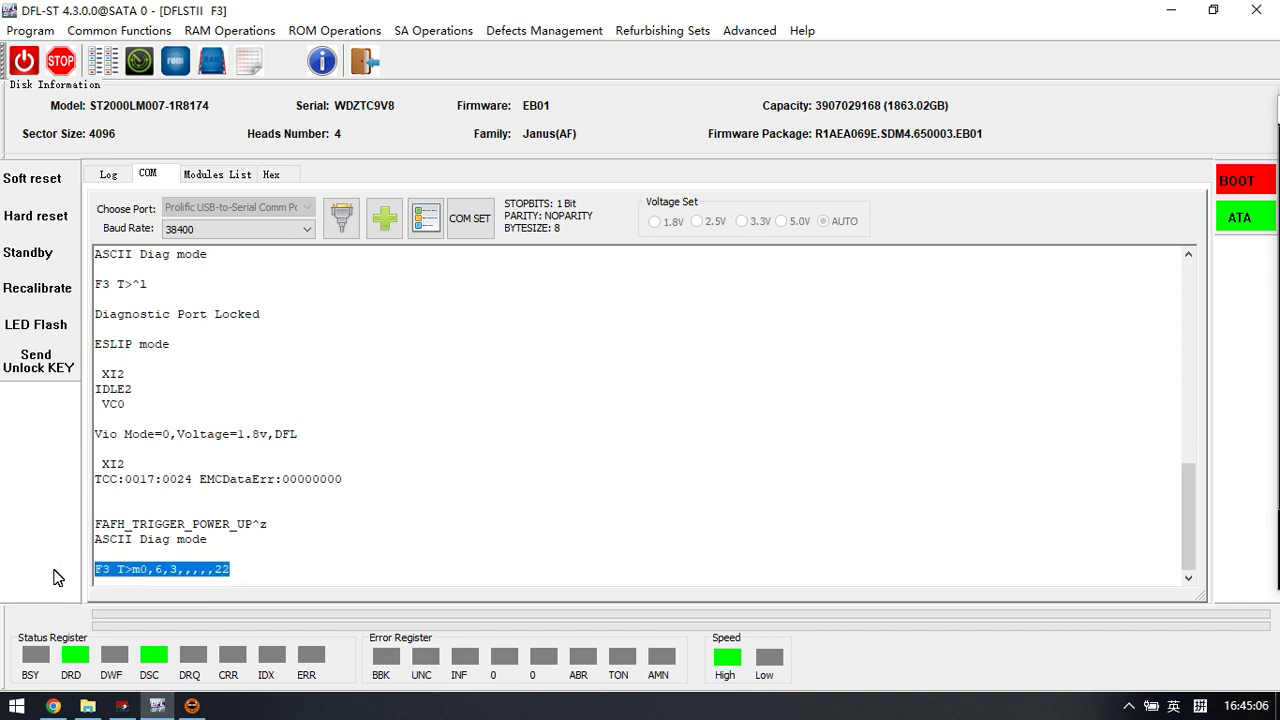
{"action": "left_click", "coordinate": [286, 524]}
{"action": "left_click", "coordinate": [545, 31]}
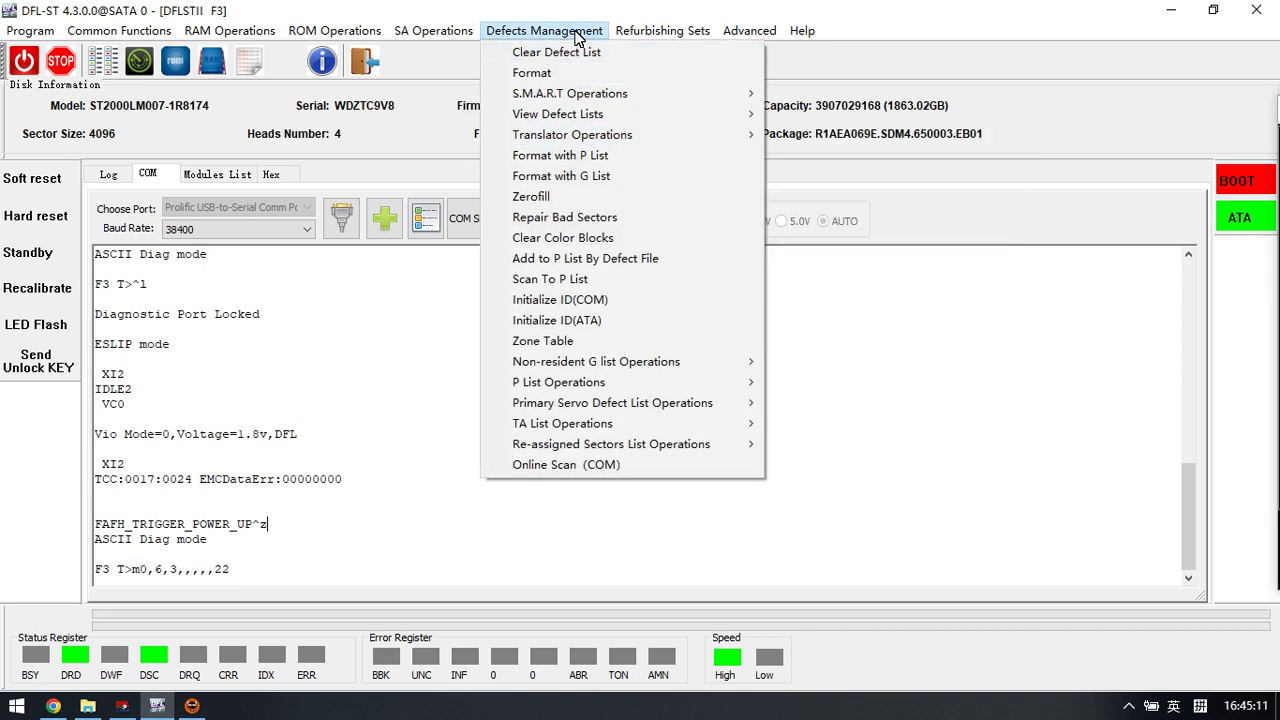
- Show the Translator Operations submenu under Defects Management
{"action": "mouse_move", "coordinate": [615, 143]}
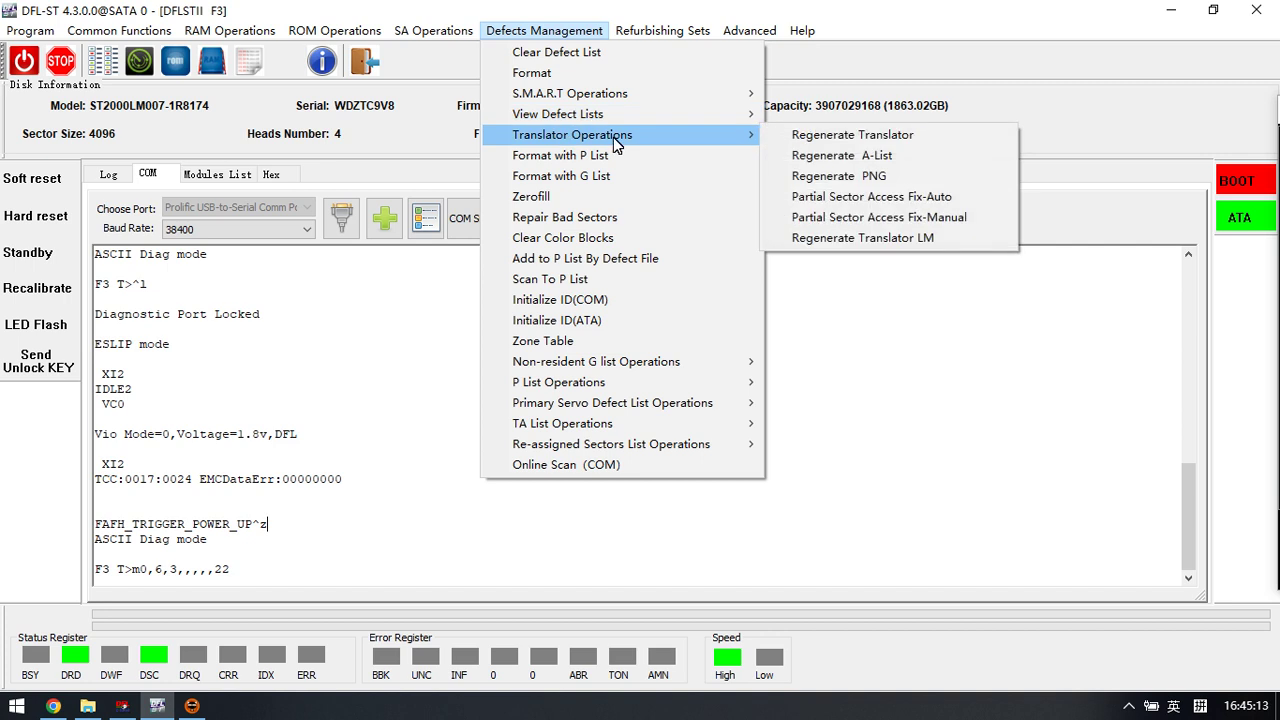
- Run a Read Verify HDD scan at block size 256 and stop it at LBA 0 after one timeout
{"action": "left_click", "coordinate": [805, 140]}
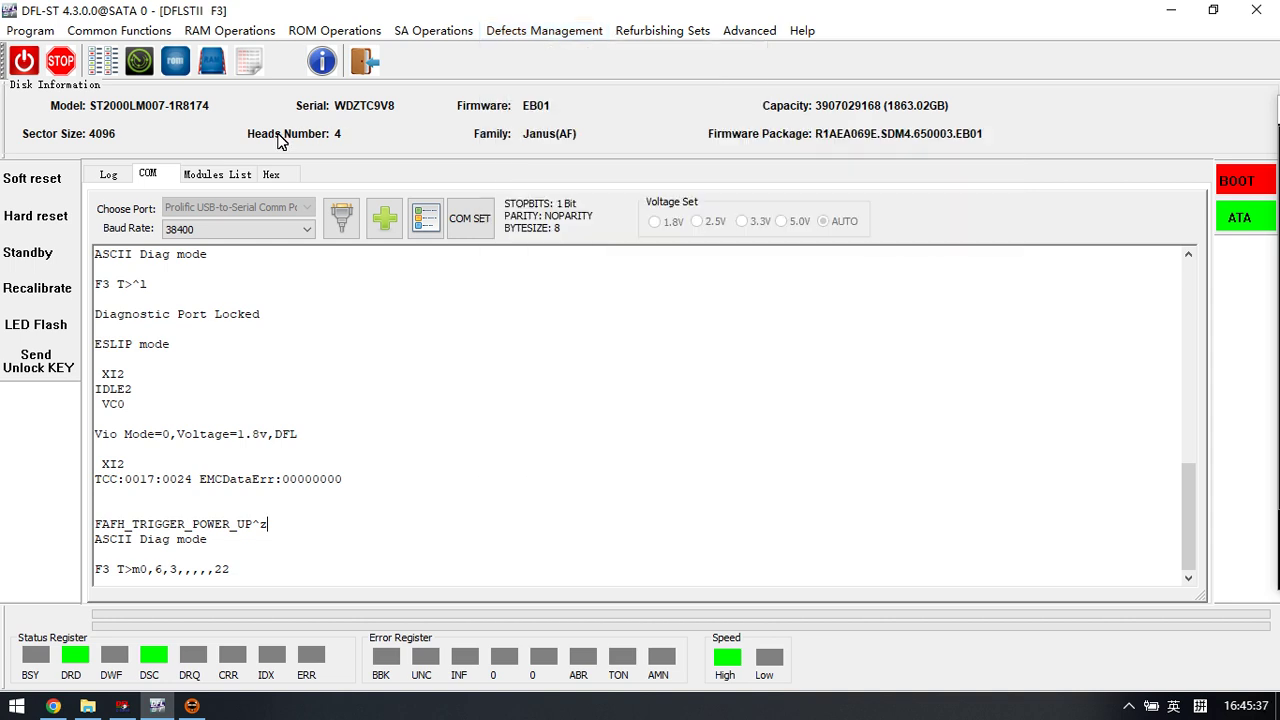
{"action": "left_click", "coordinate": [103, 62]}
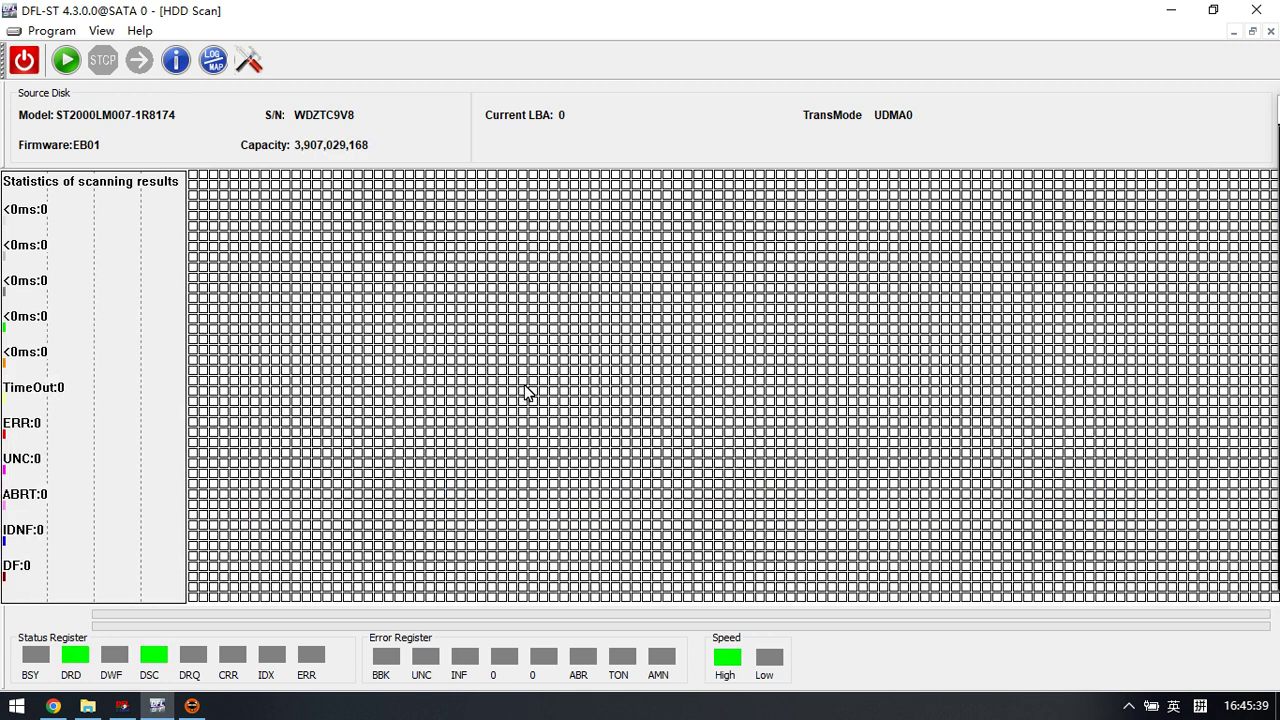
{"action": "left_click", "coordinate": [66, 60]}
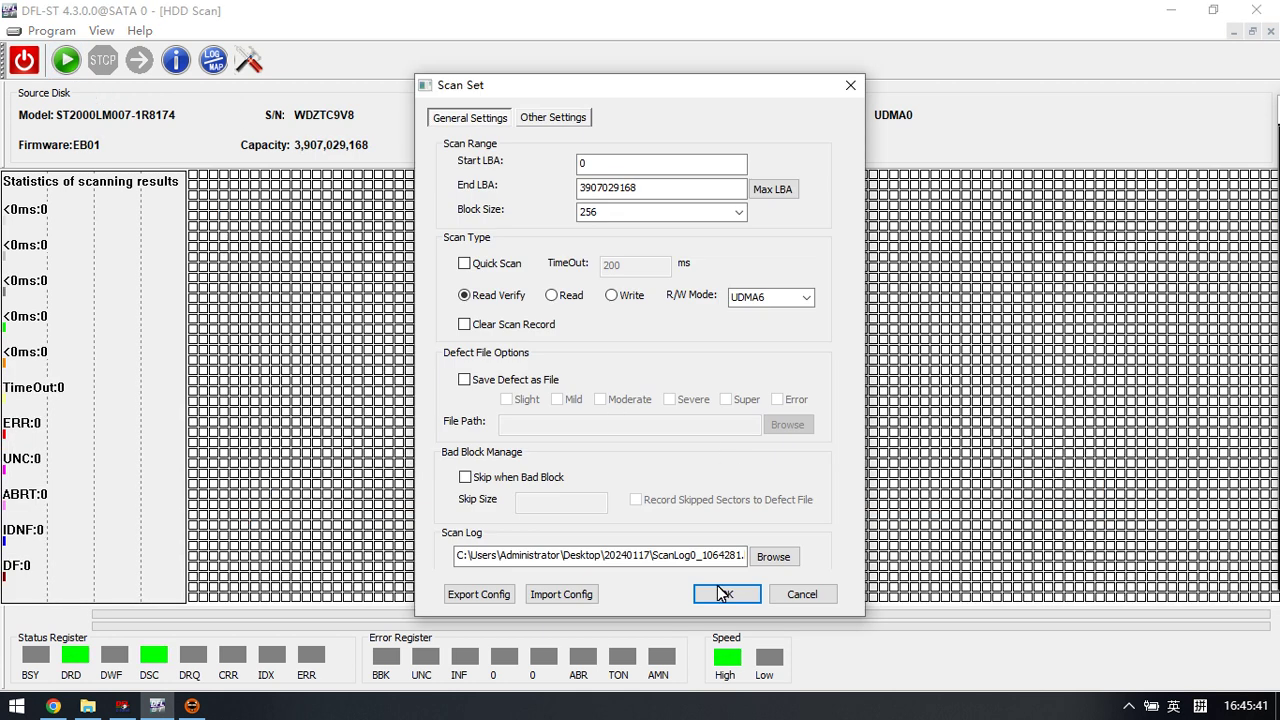
{"action": "left_click", "coordinate": [717, 600]}
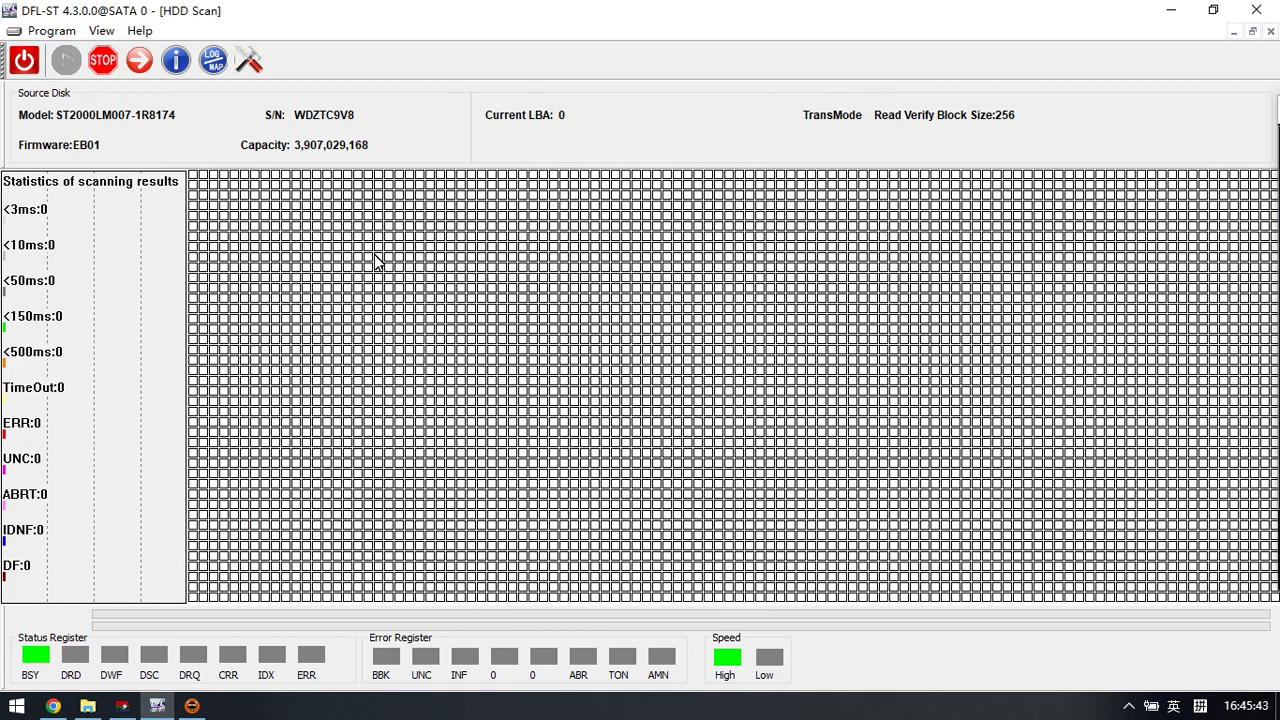
{"action": "left_click", "coordinate": [108, 64]}
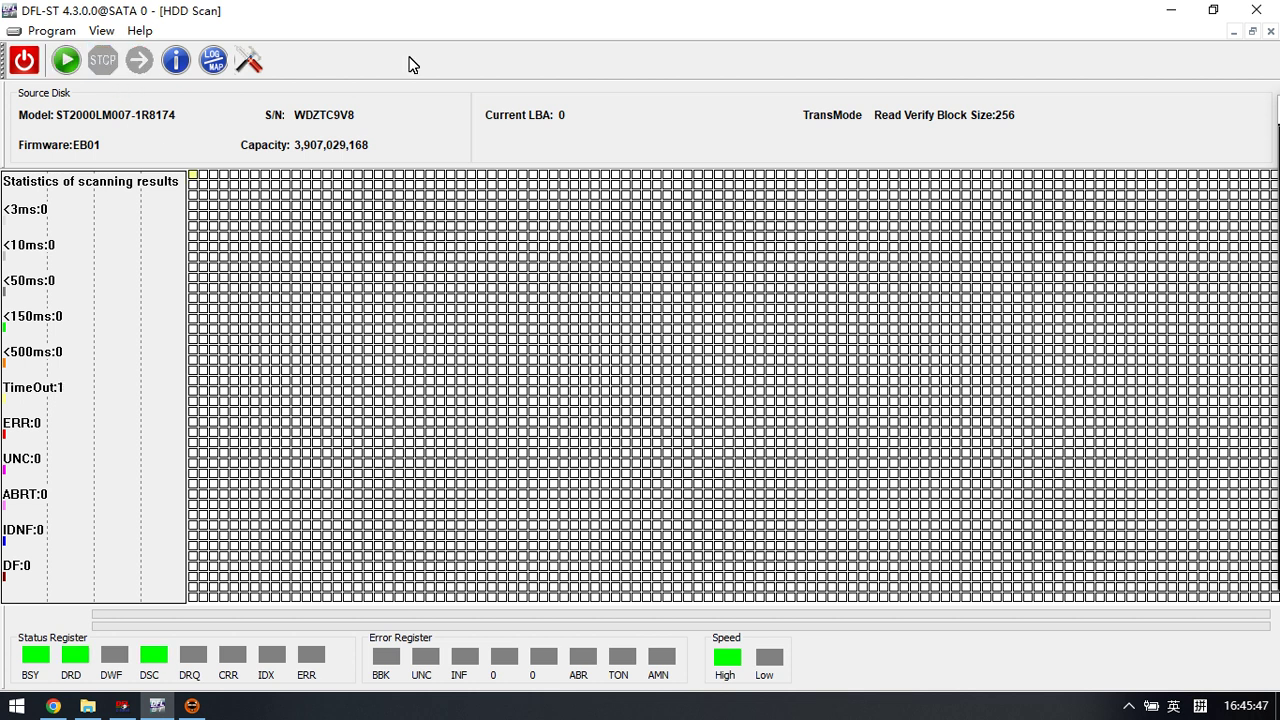
- Close the HDD Scan window and bring up Defects Management > Translator Operations again
{"action": "left_click", "coordinate": [1267, 30]}
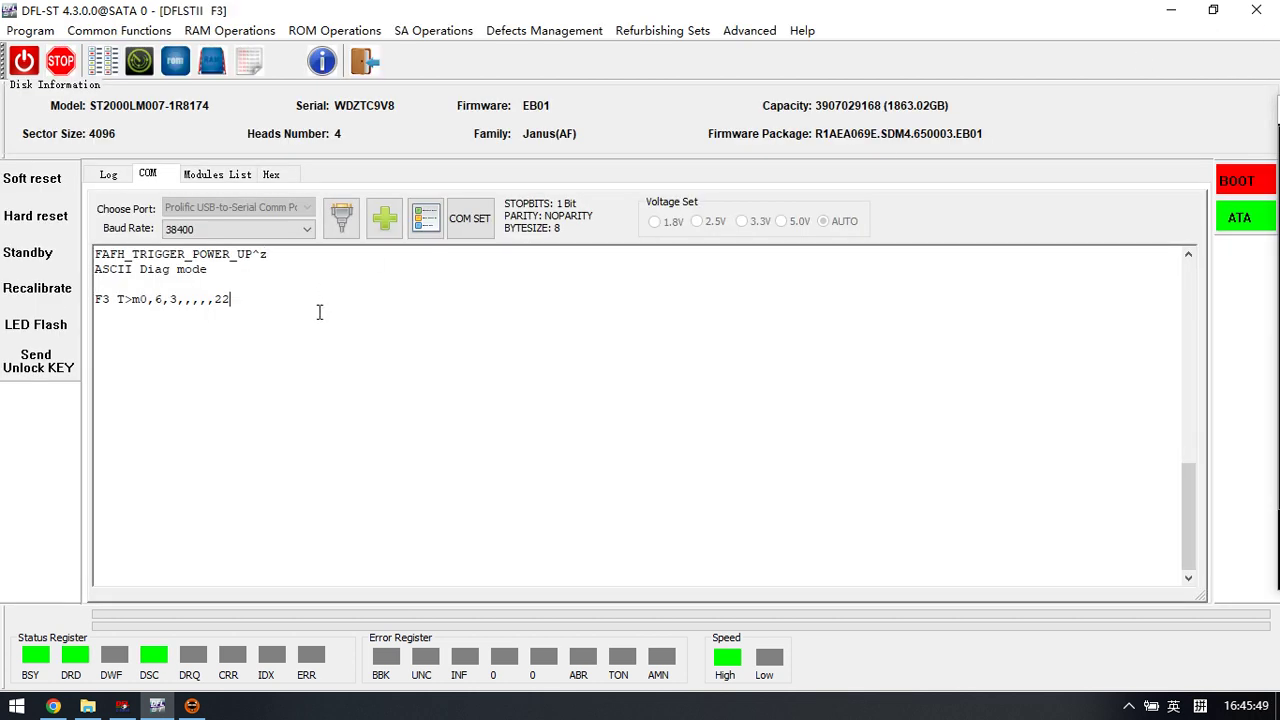
{"action": "left_click", "coordinate": [555, 34]}
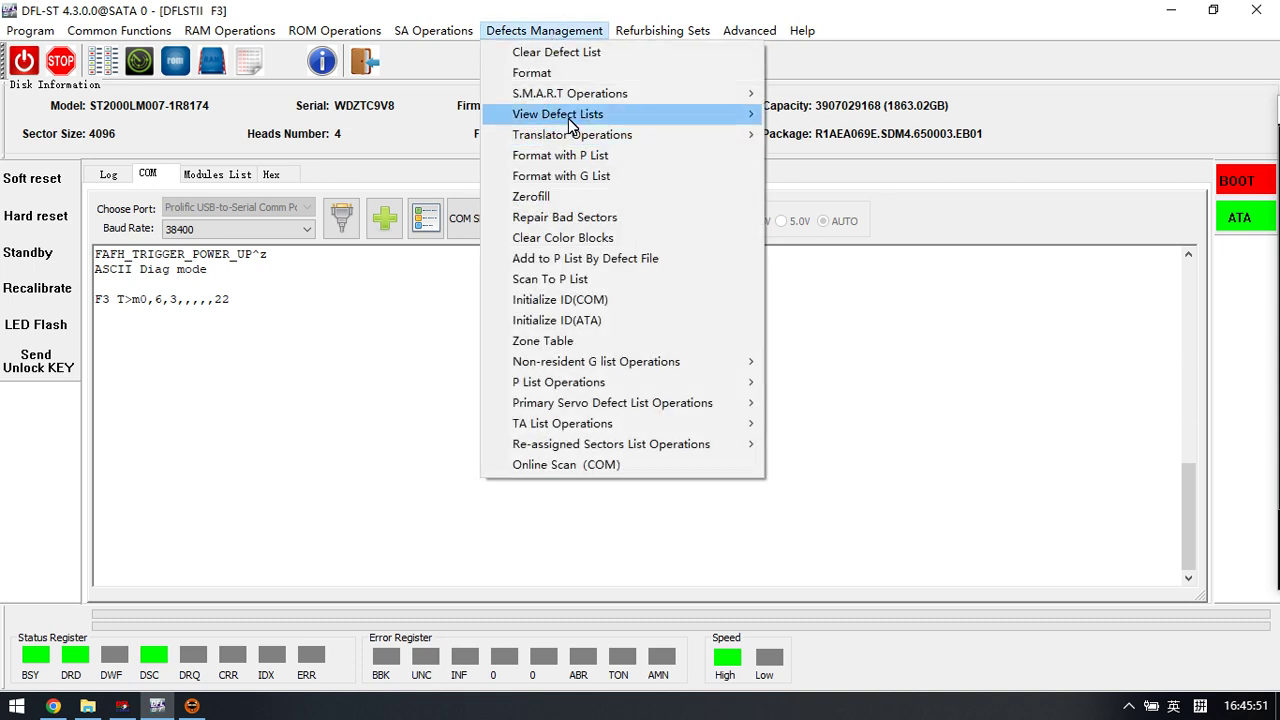
{"action": "mouse_move", "coordinate": [616, 95]}
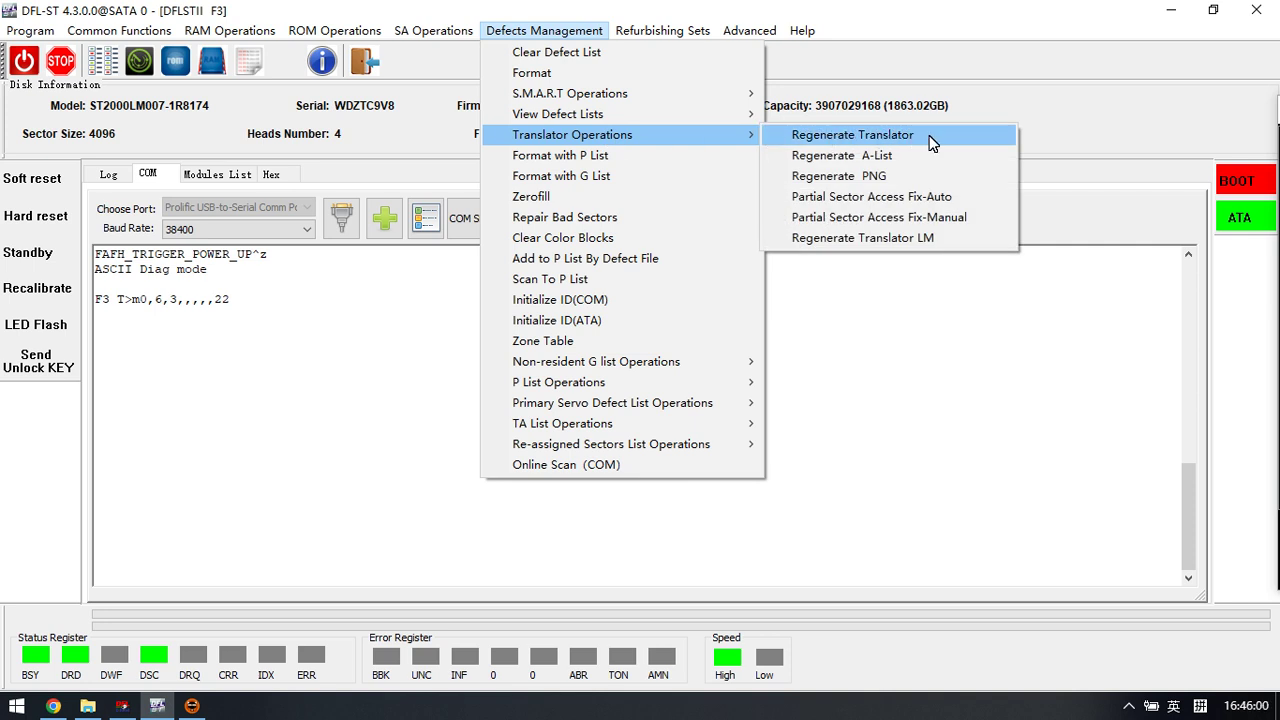
- Dismiss the menu, select the m0,6,3,,,,,22 command line, then reopen Defects Management
{"action": "left_click", "coordinate": [251, 300]}
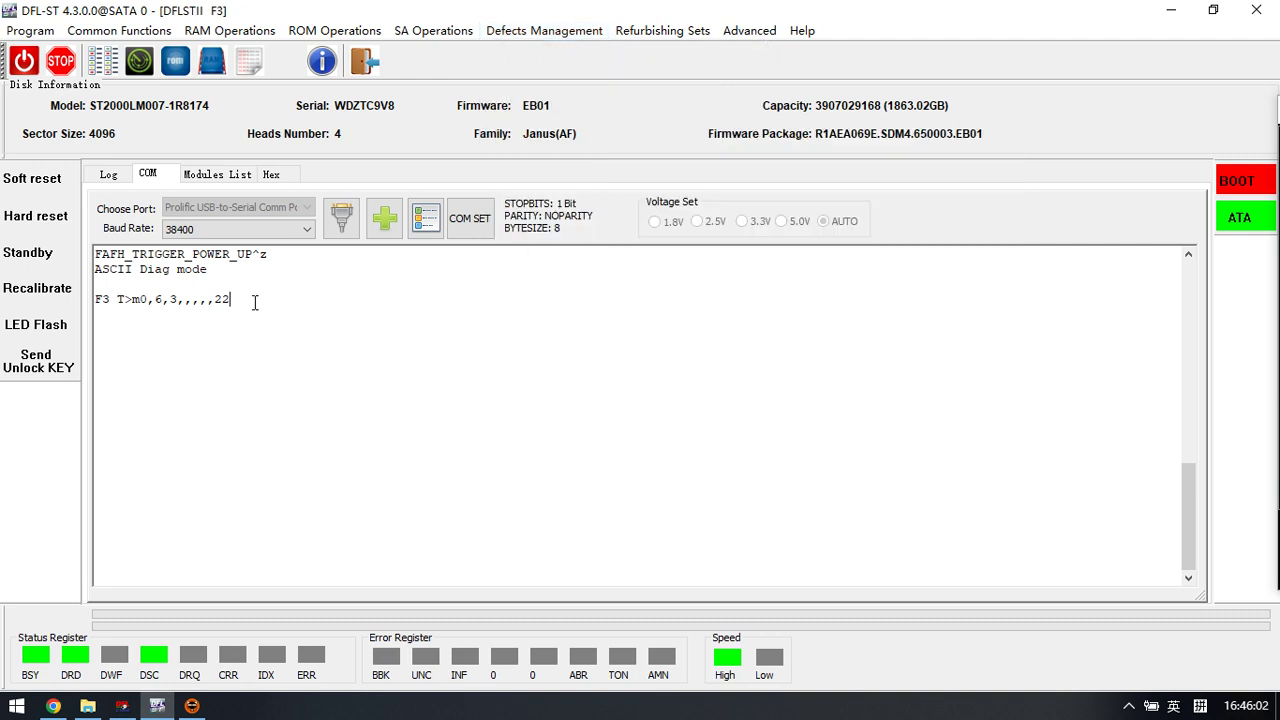
{"action": "left_click_drag", "start_coordinate": [251, 300], "coordinate": [86, 306]}
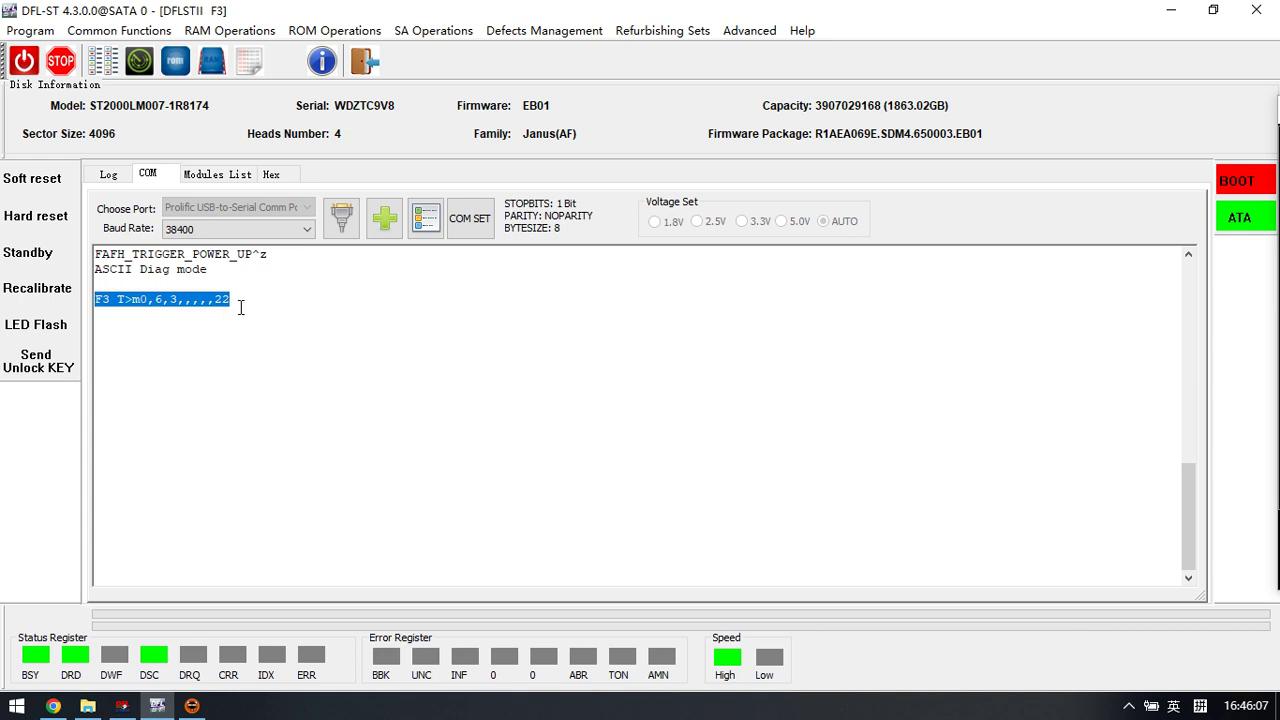
{"action": "left_click", "coordinate": [255, 300]}
{"action": "left_click_drag", "start_coordinate": [270, 300], "coordinate": [71, 304]}
{"action": "left_click", "coordinate": [249, 307]}
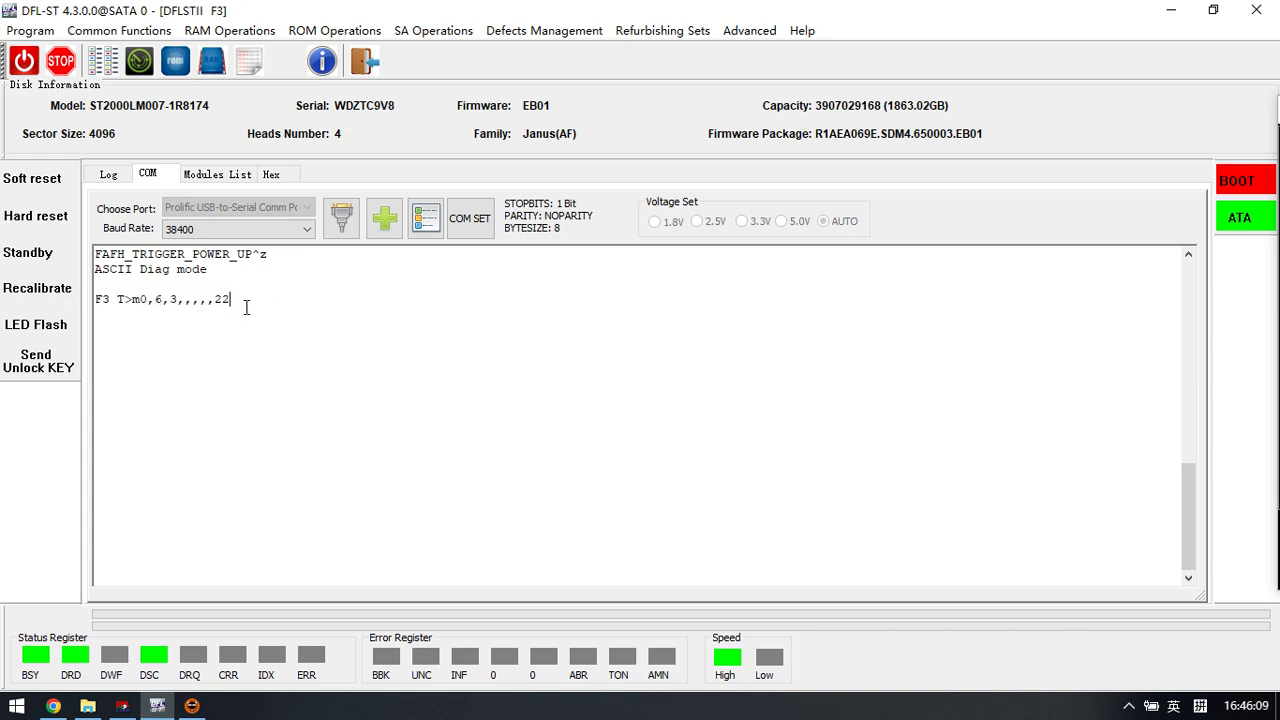
{"action": "left_click", "coordinate": [548, 31]}
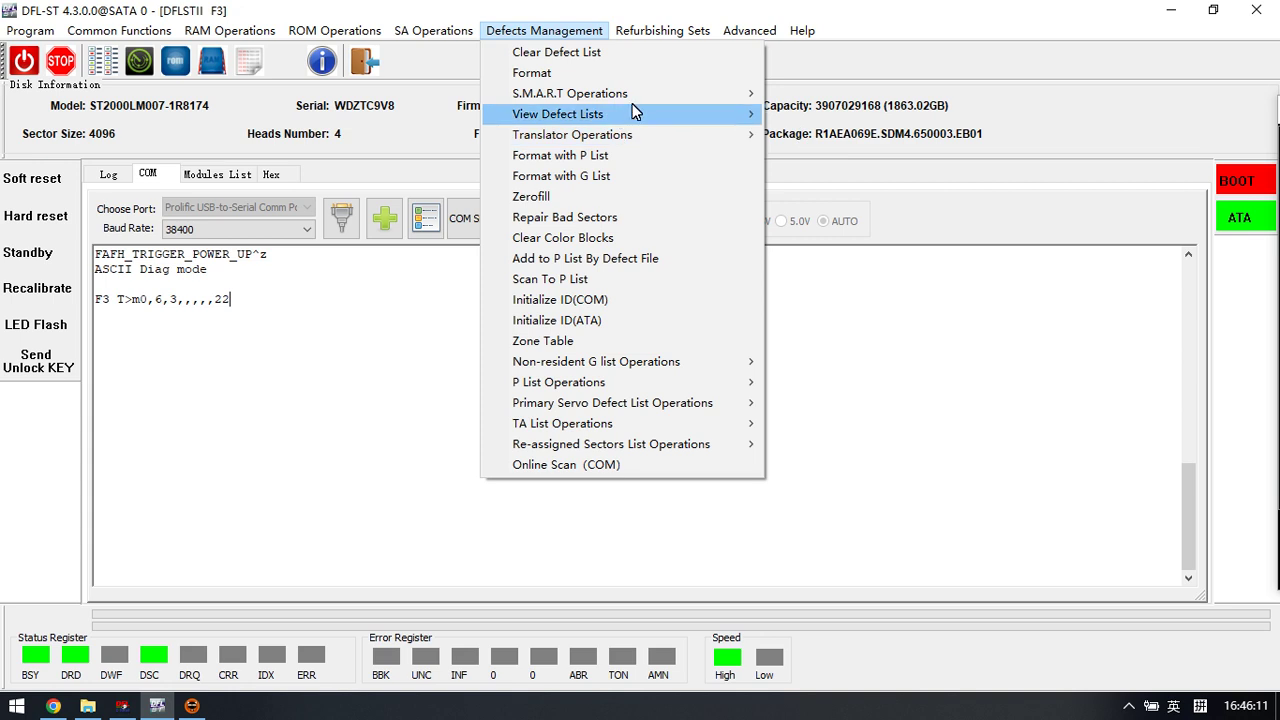